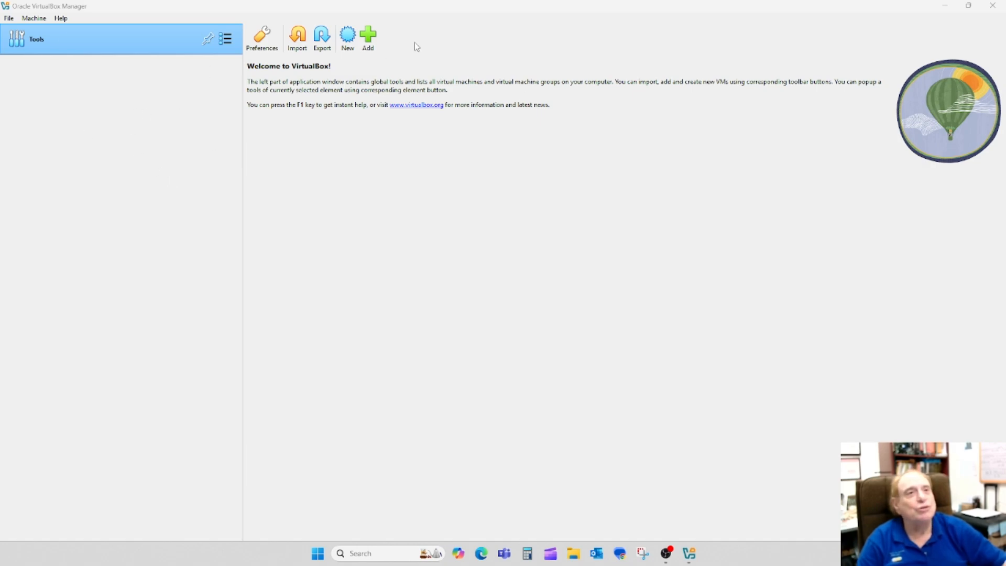
# Step: Begin a new virtual machine named "Mint 22.2" and select linuxmint-22.2-cinnamon-64bit.iso as its ISO image
pyautogui.click(348, 35)
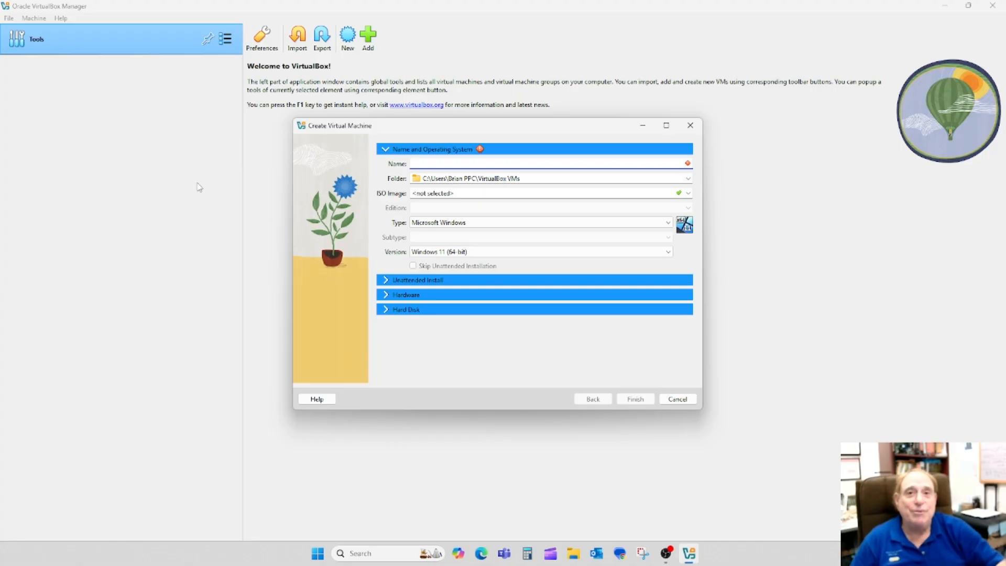
pyautogui.write('Mint')
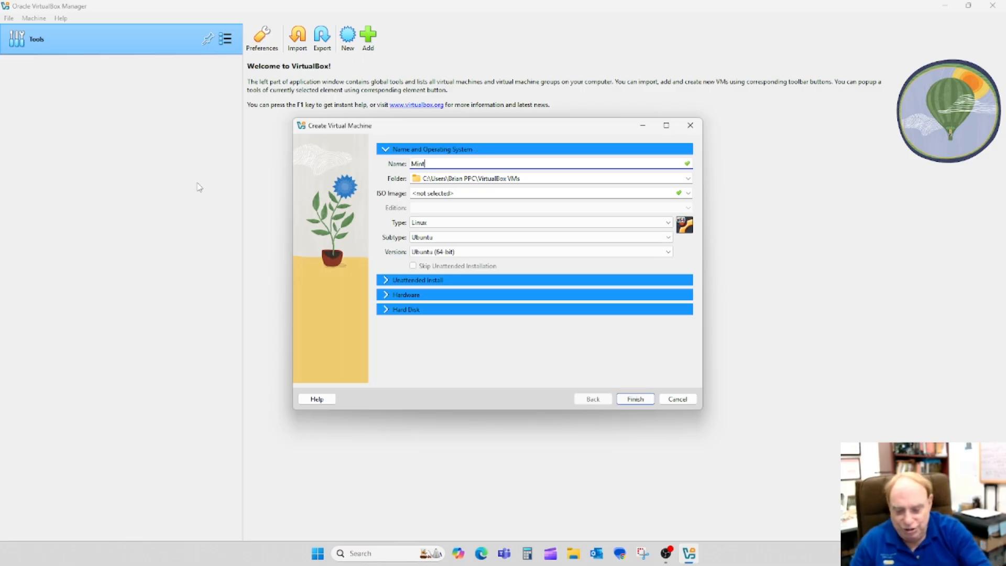
pyautogui.write(' 22.')
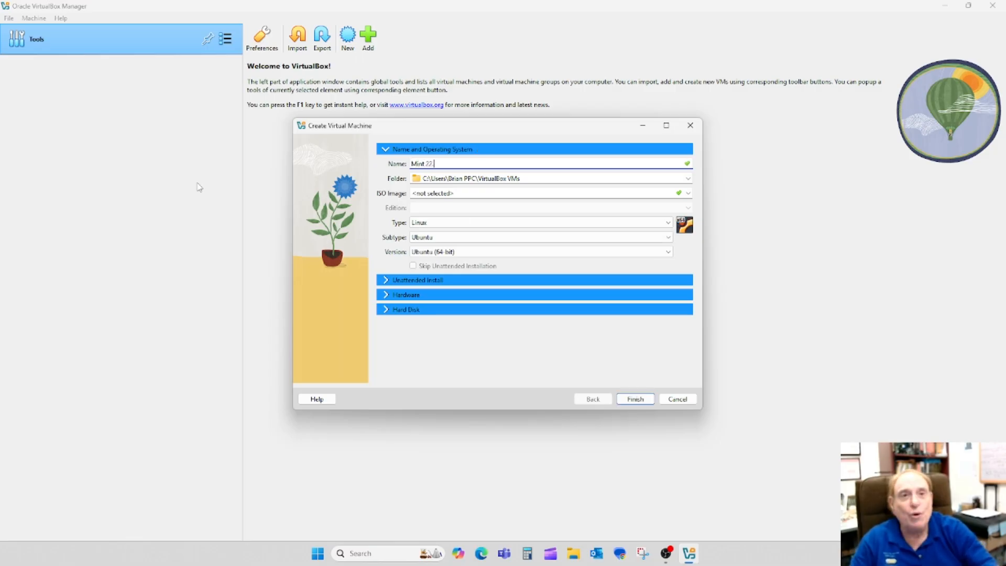
pyautogui.write('2')
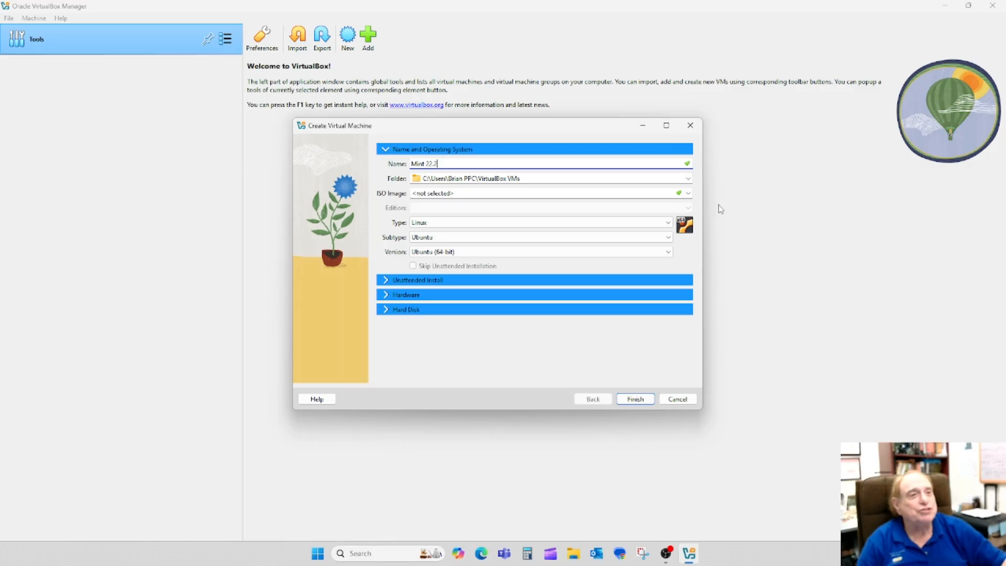
pyautogui.click(688, 194)
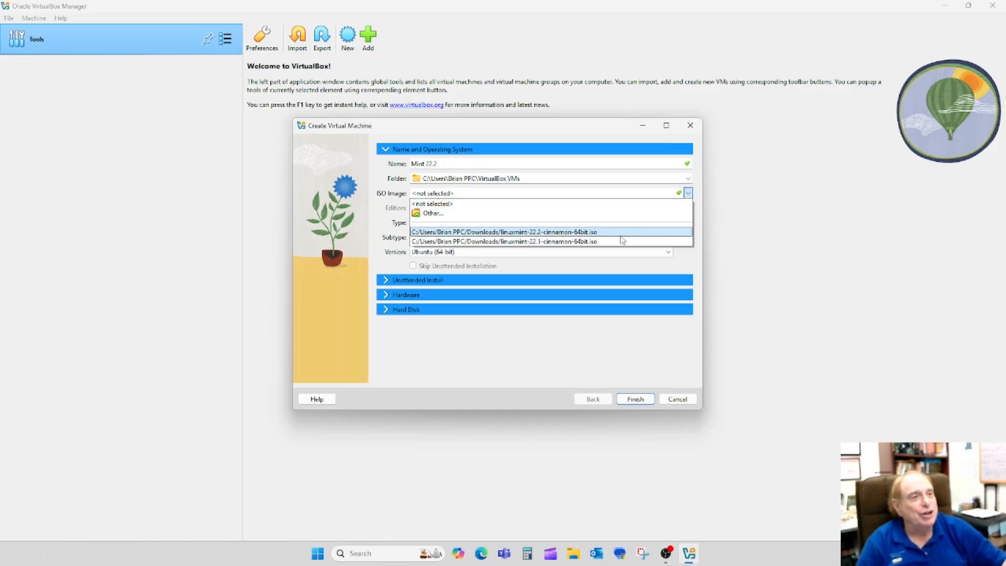
pyautogui.click(579, 235)
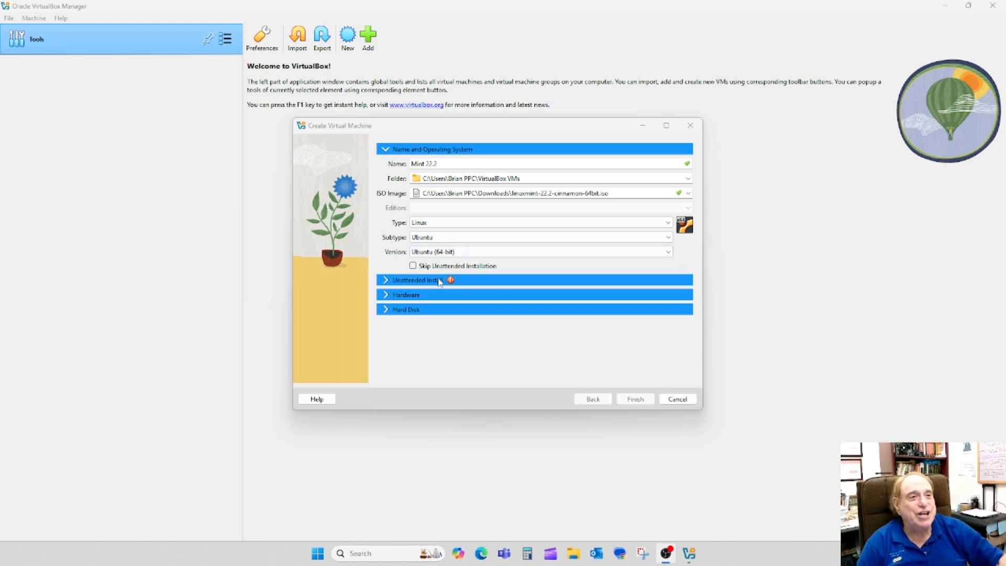
# Step: Enable Skip Unattended Installation and finish creating the virtual machine with the default hardware and disk settings
pyautogui.click(413, 267)
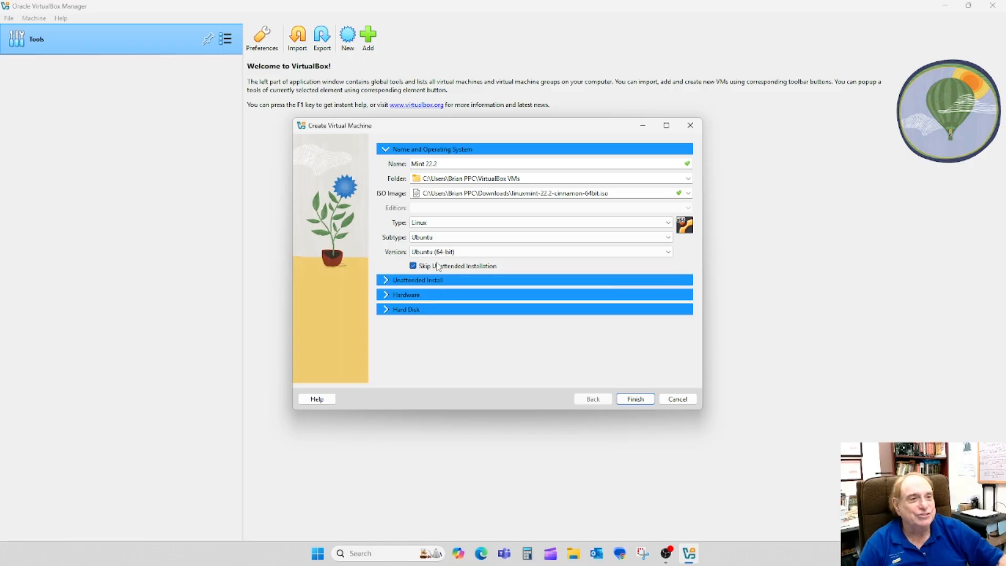
pyautogui.click(413, 266)
pyautogui.click(413, 267)
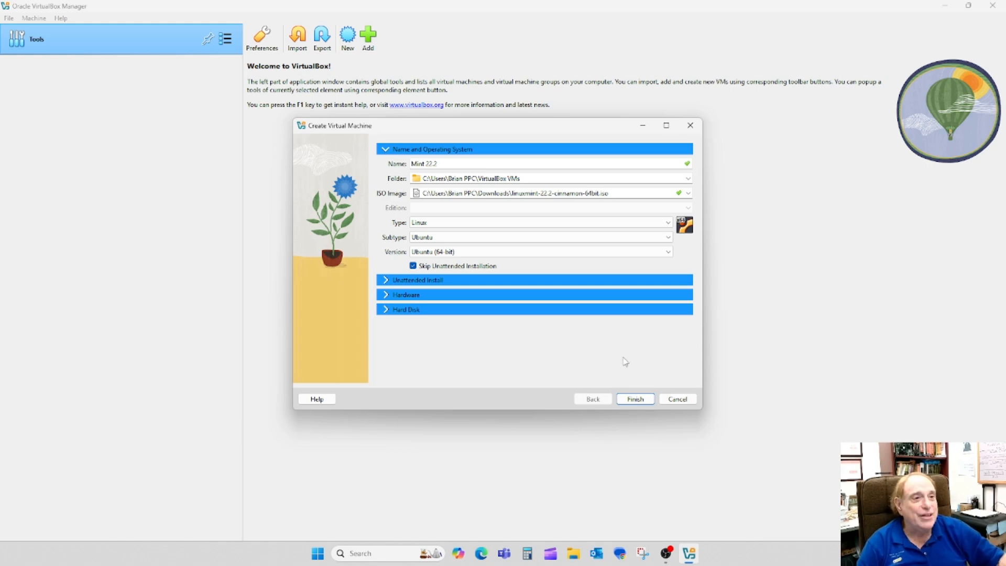
pyautogui.click(636, 400)
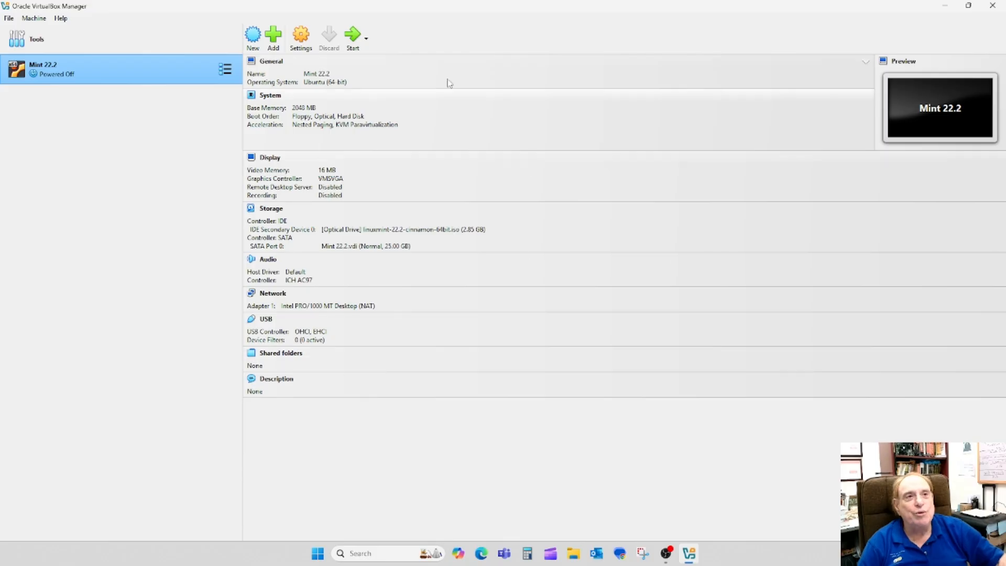
# Step: Start the Mint 22.2 virtual machine and maximize its window
pyautogui.click(359, 38)
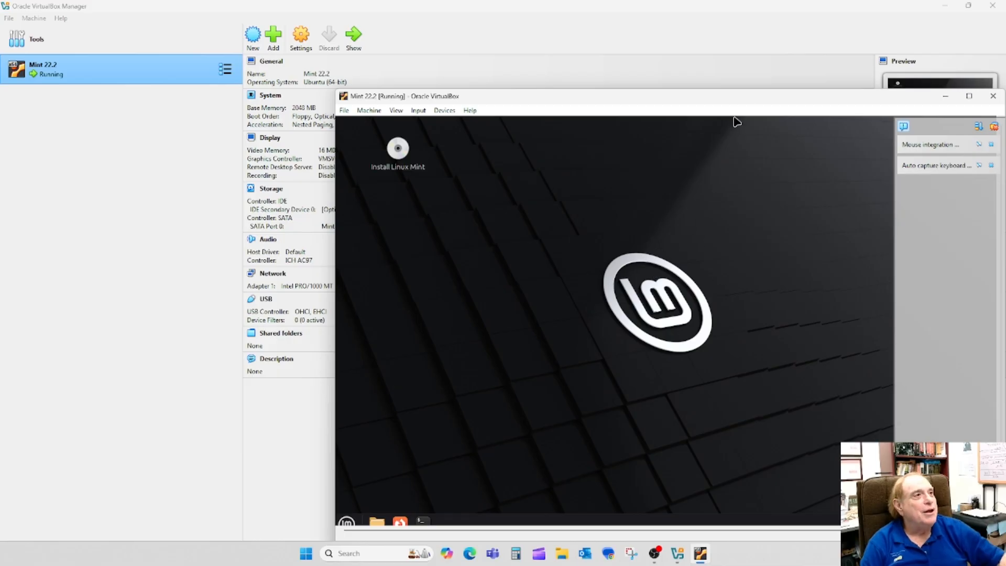
pyautogui.moveTo(744, 96); pyautogui.dragTo(613, 70)
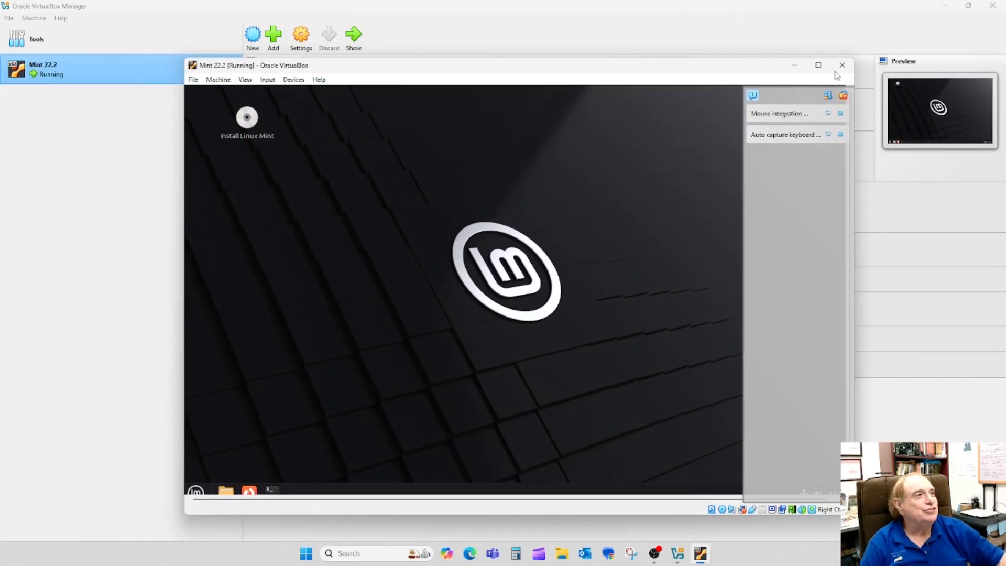
pyautogui.click(819, 67)
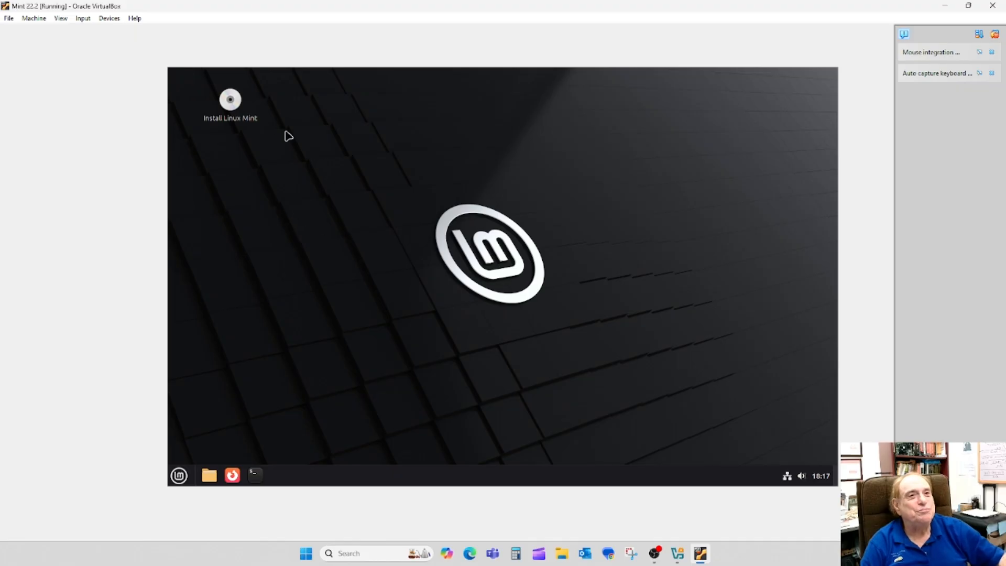
# Step: Launch the Linux Mint installer and accept English, the English (US) keyboard layout and installation of the multimedia codecs
pyautogui.doubleClick(230, 100)
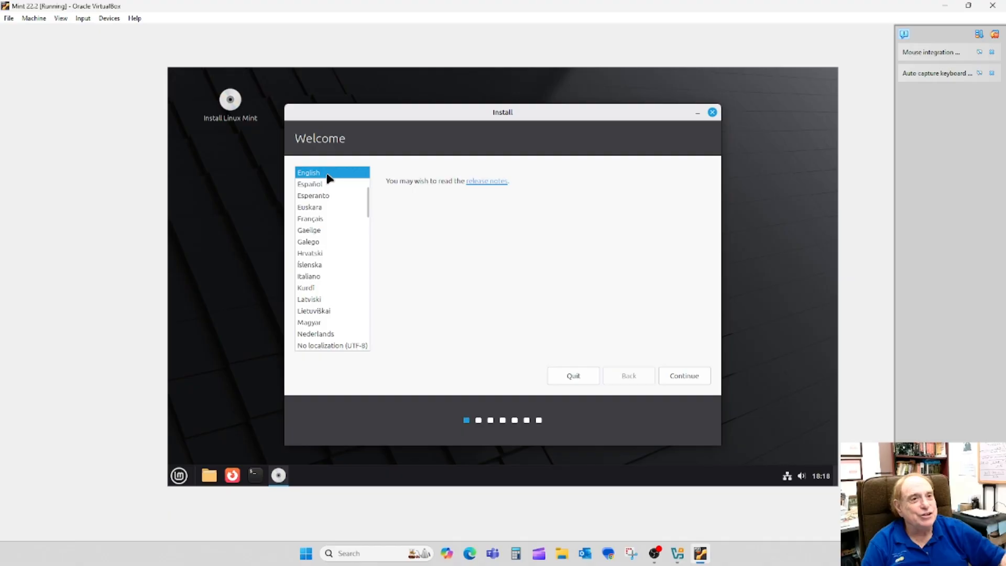
pyautogui.click(682, 375)
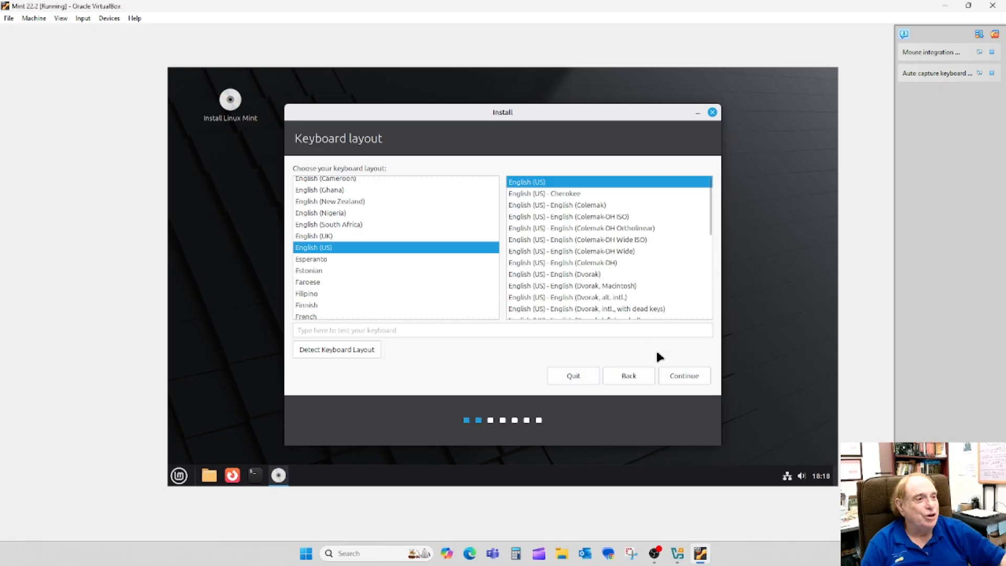
pyautogui.click(690, 375)
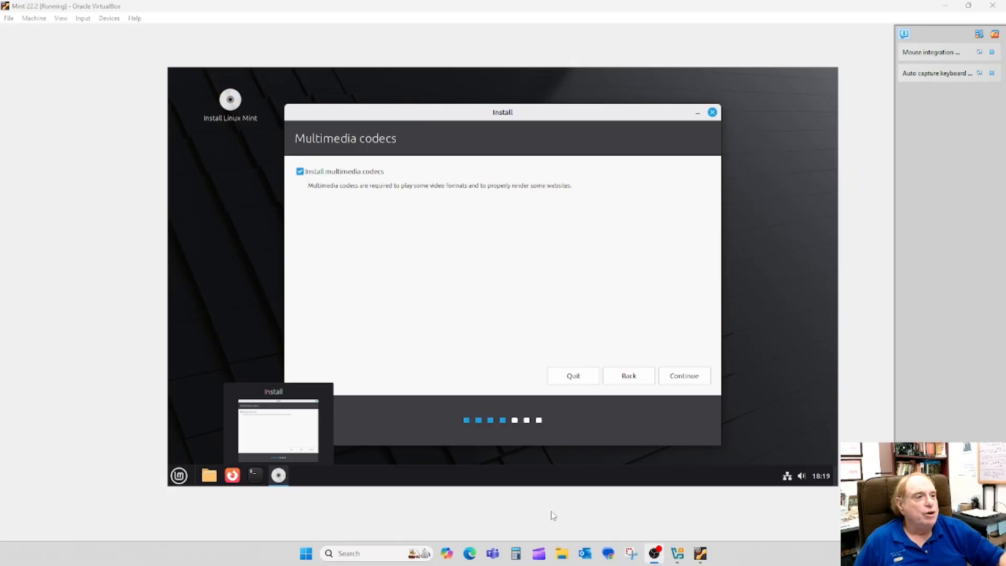
pyautogui.click(674, 379)
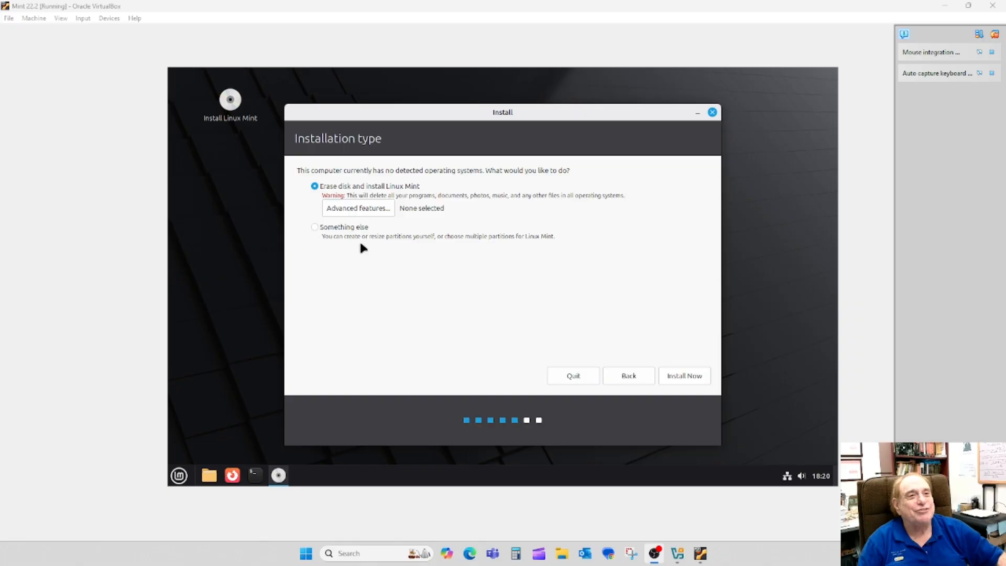
# Step: Choose to erase the disk and install Linux Mint, approve the disk changes, and accept New York as the location
pyautogui.click(682, 377)
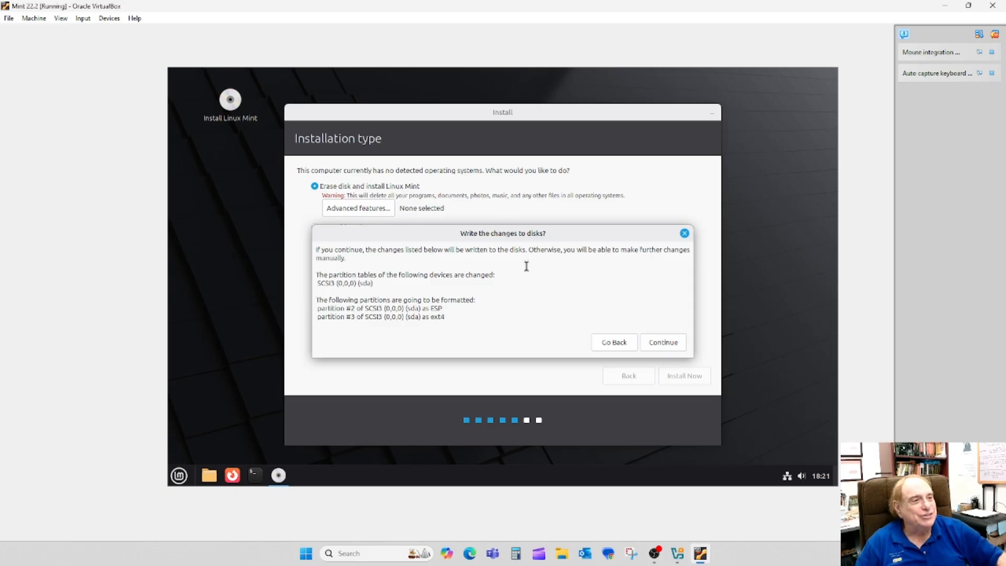
pyautogui.click(661, 342)
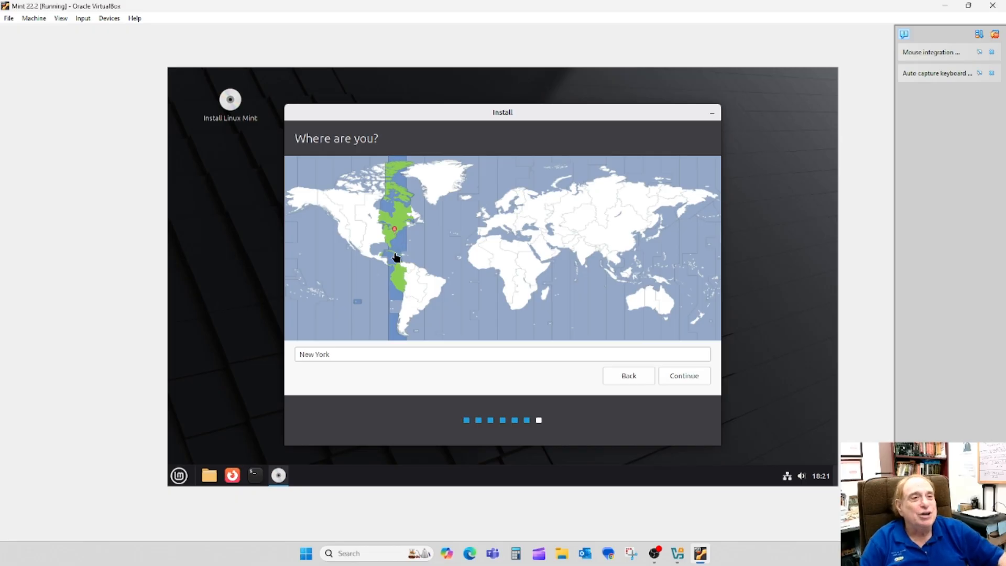
pyautogui.click(684, 375)
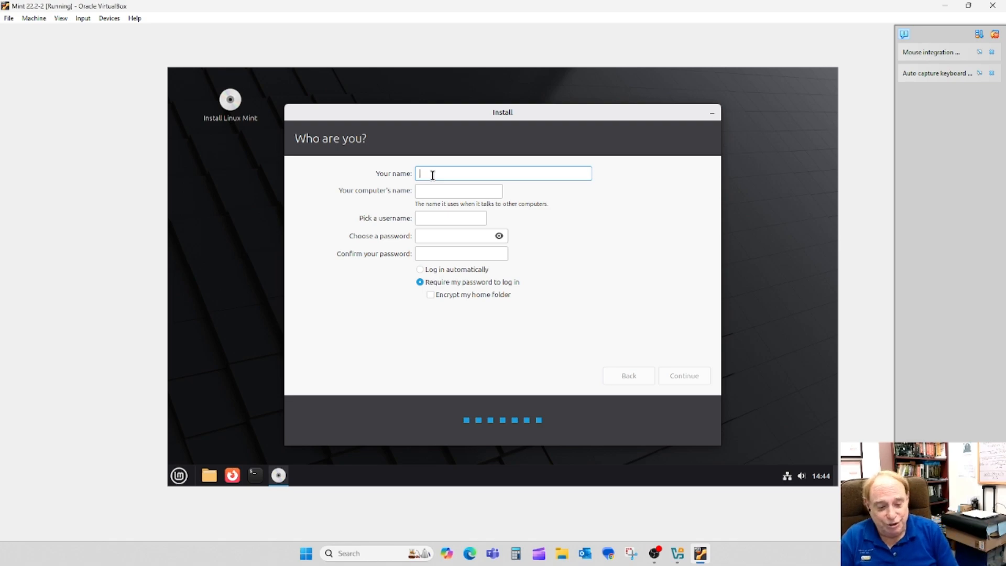
# Step: Fill in the installer's user details with the name "Mint" and the username "cts2321"
pyautogui.write('Mint')
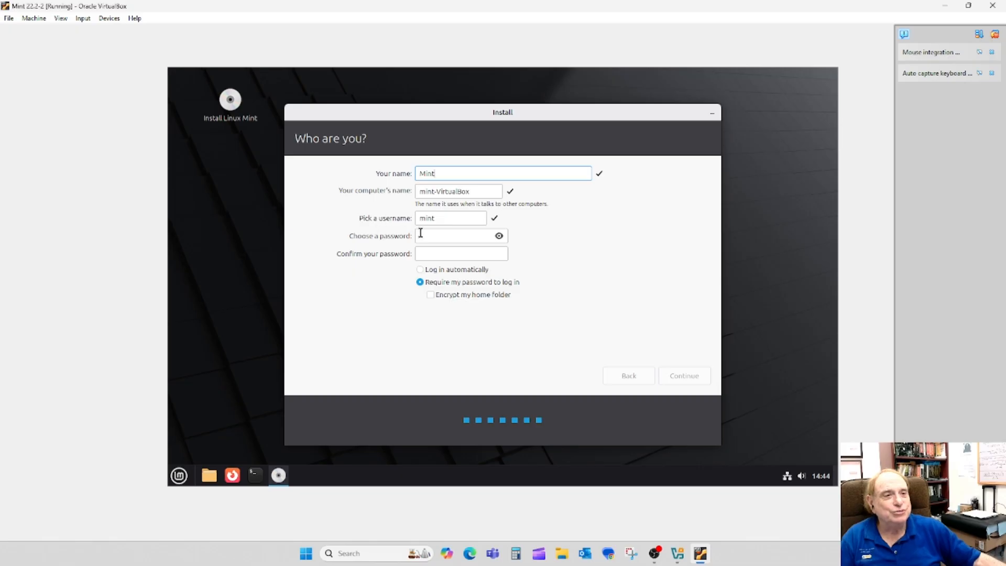
pyautogui.moveTo(437, 217); pyautogui.dragTo(413, 218)
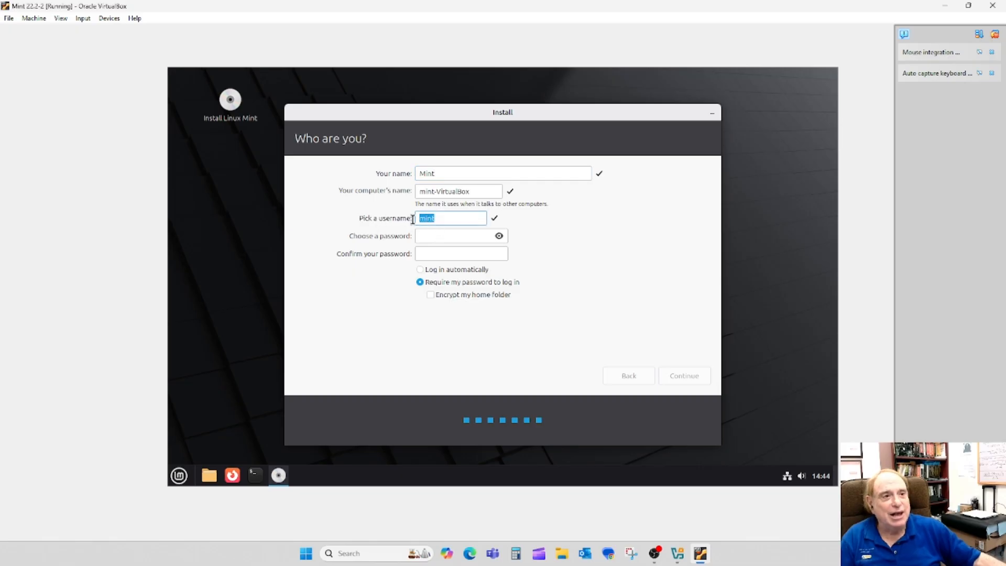
pyautogui.write('cts')
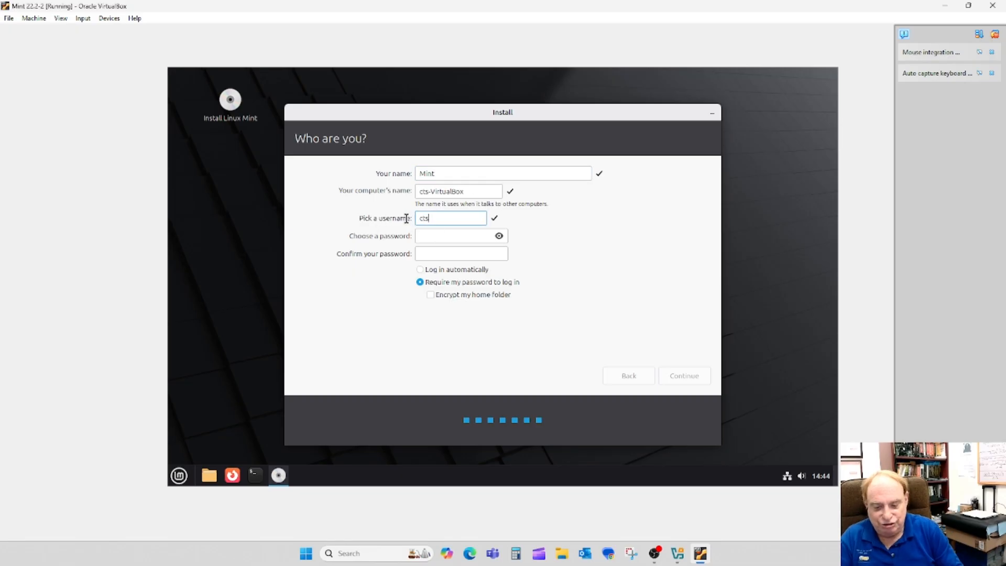
pyautogui.write('2321')
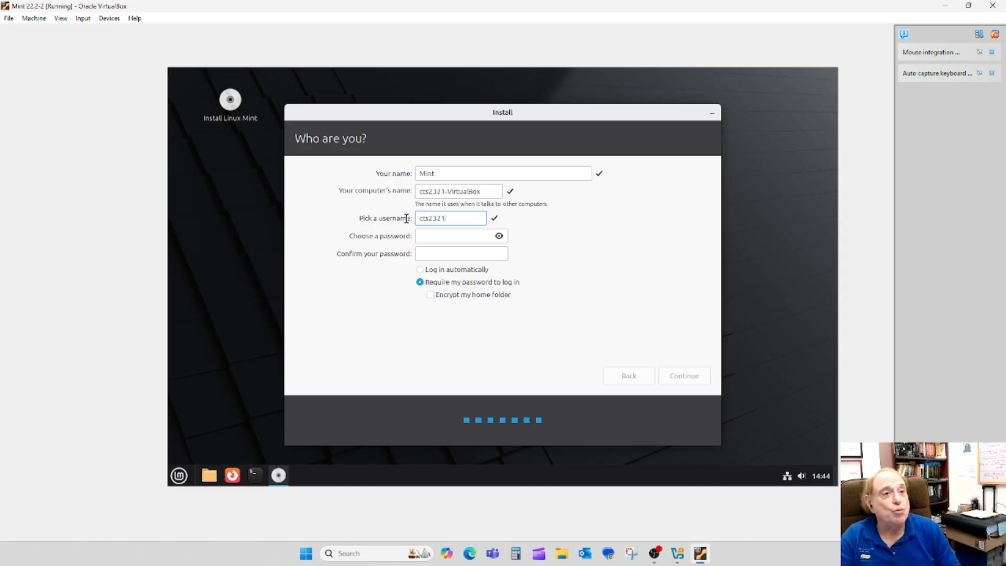
# Step: Enter and confirm the account password for the new Linux Mint user
pyautogui.click(428, 236)
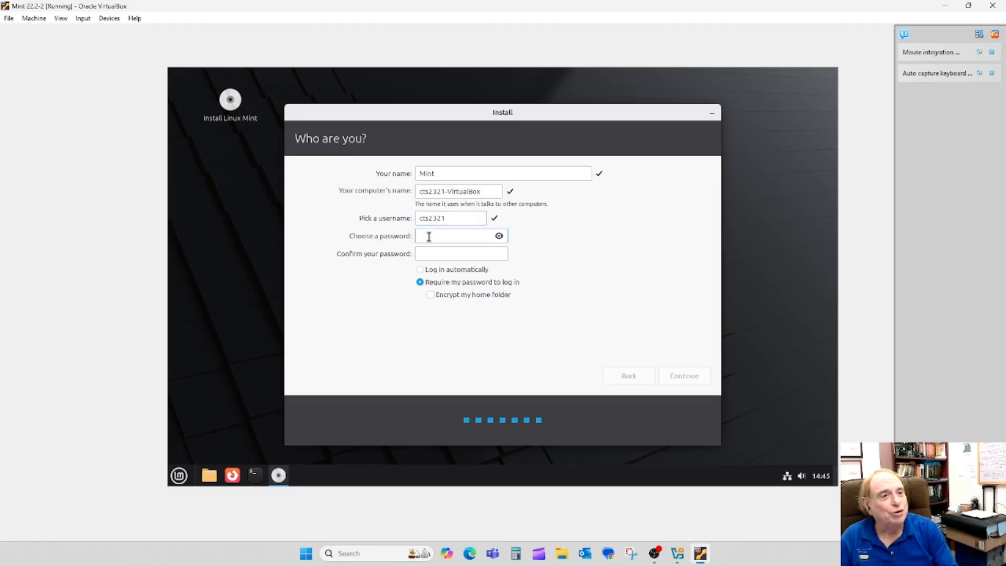
pyautogui.write('●●●●')
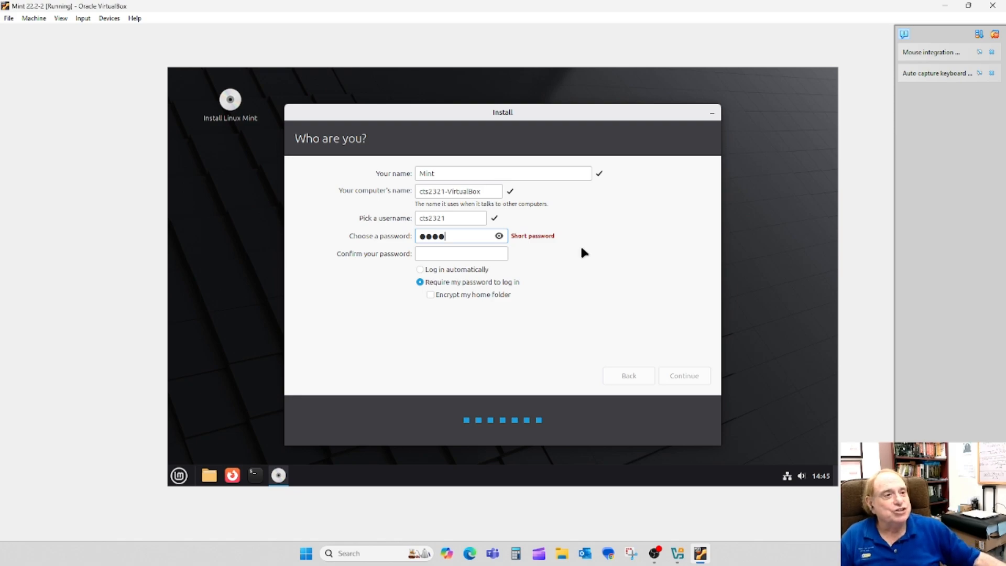
pyautogui.click(429, 251)
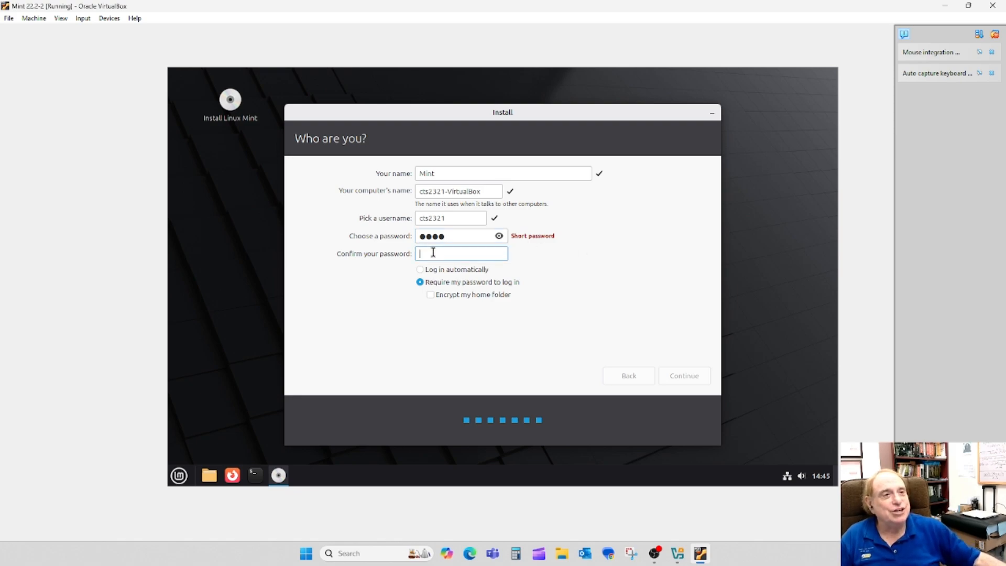
pyautogui.write('●●●●')
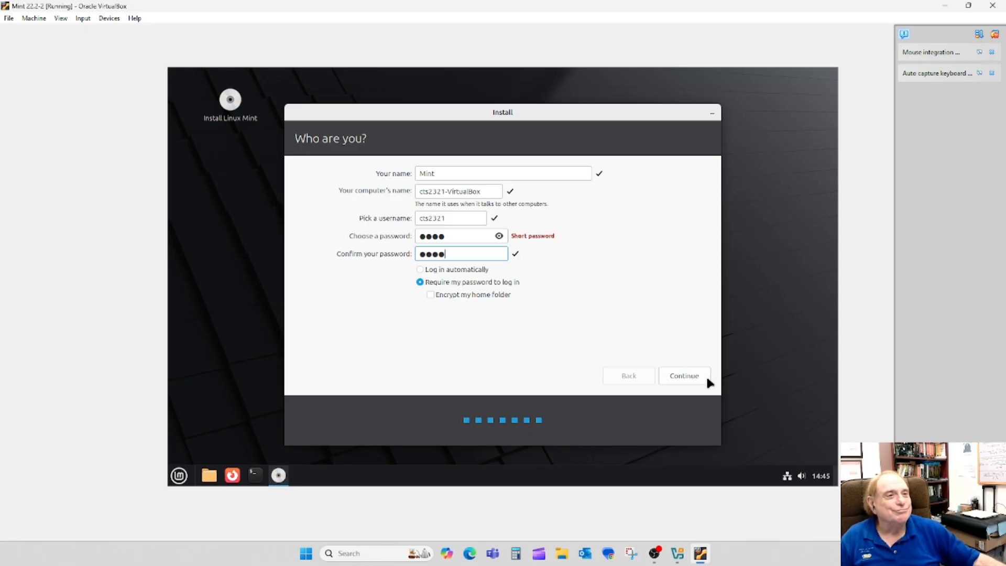
# Step: Run the installation and restart into the installed Linux Mint system, continuing past the installation medium removal request
pyautogui.click(690, 373)
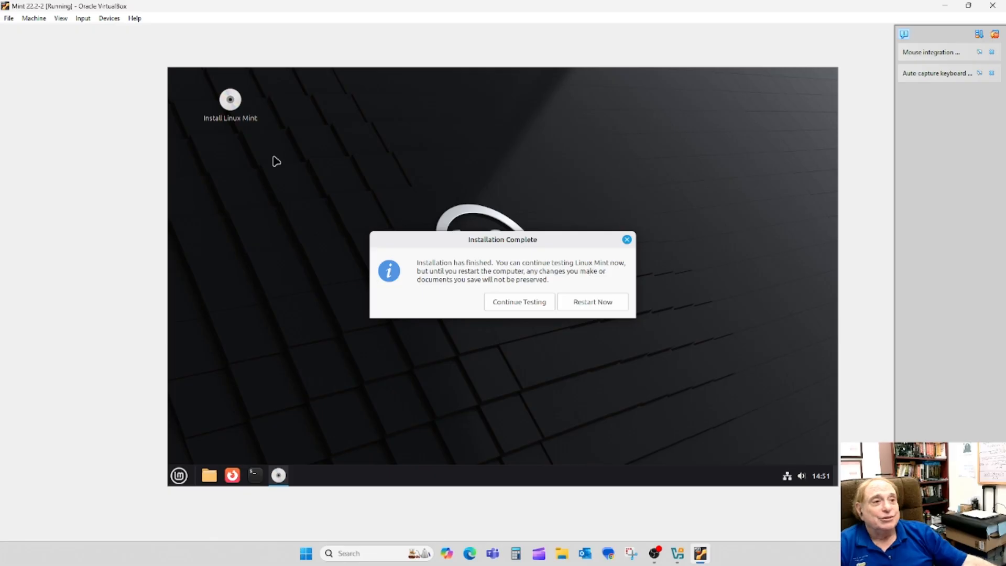
pyautogui.click(591, 303)
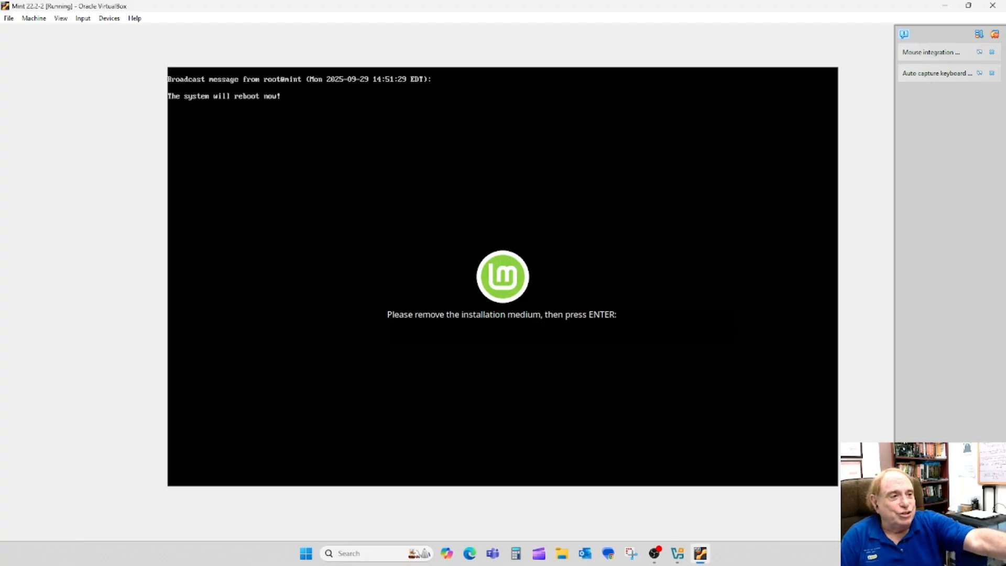
pyautogui.press('Return')
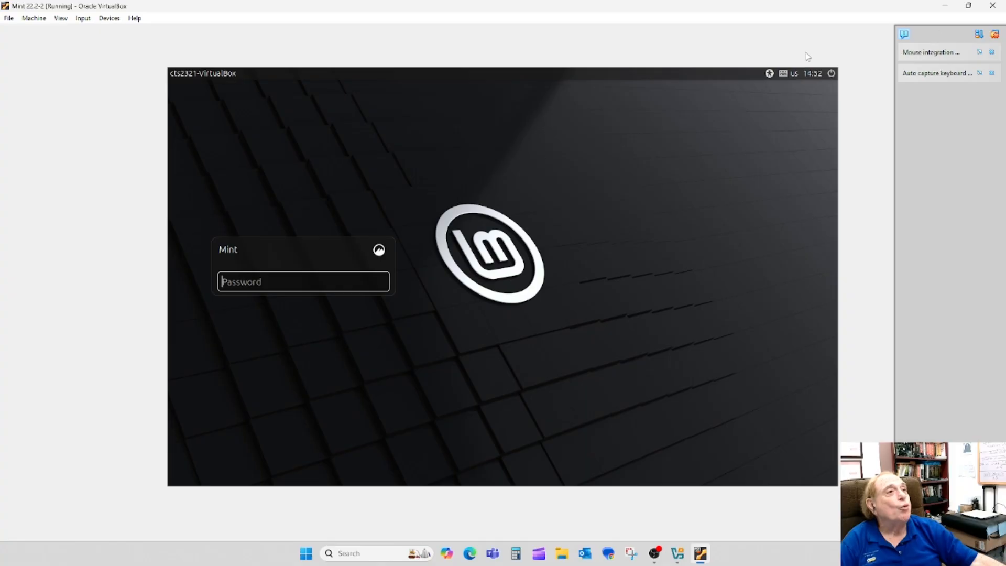
# Step: Take a snapshot of the virtual machine named "Snapshot 1" at the login screen
pyautogui.click(34, 19)
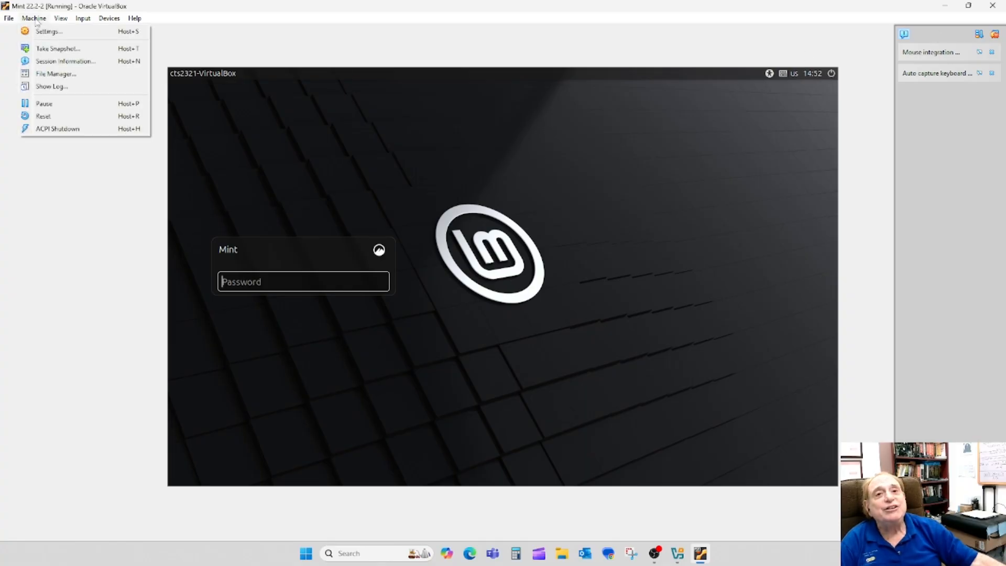
pyautogui.click(47, 49)
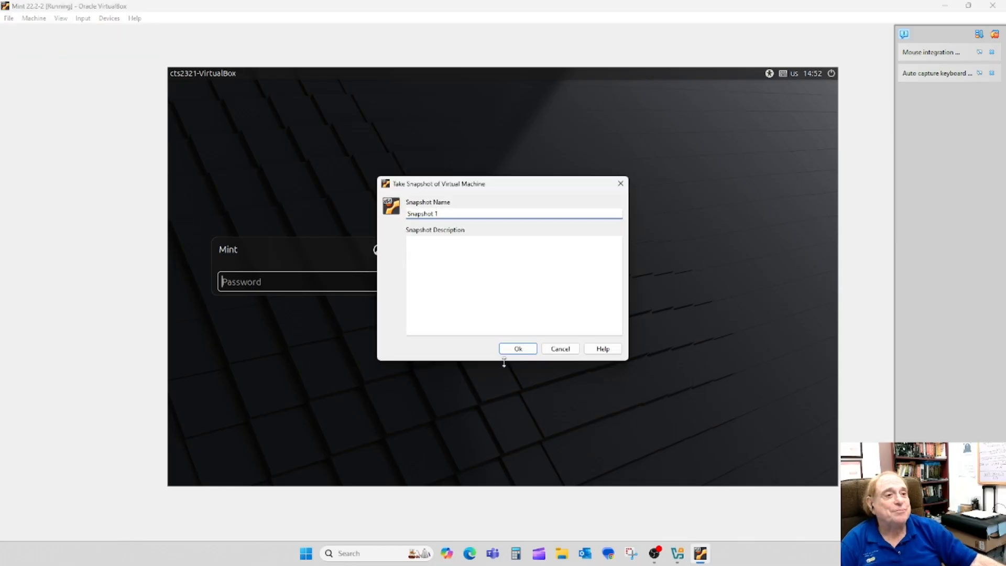
pyautogui.click(529, 350)
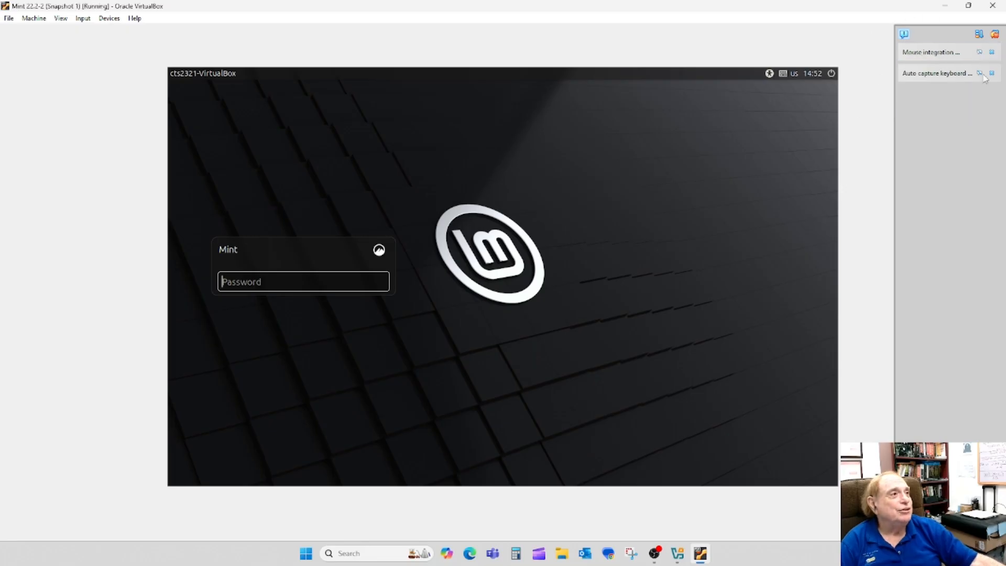
# Step: Pause the virtual machine and close it by powering it off without restoring the current snapshot
pyautogui.click(34, 19)
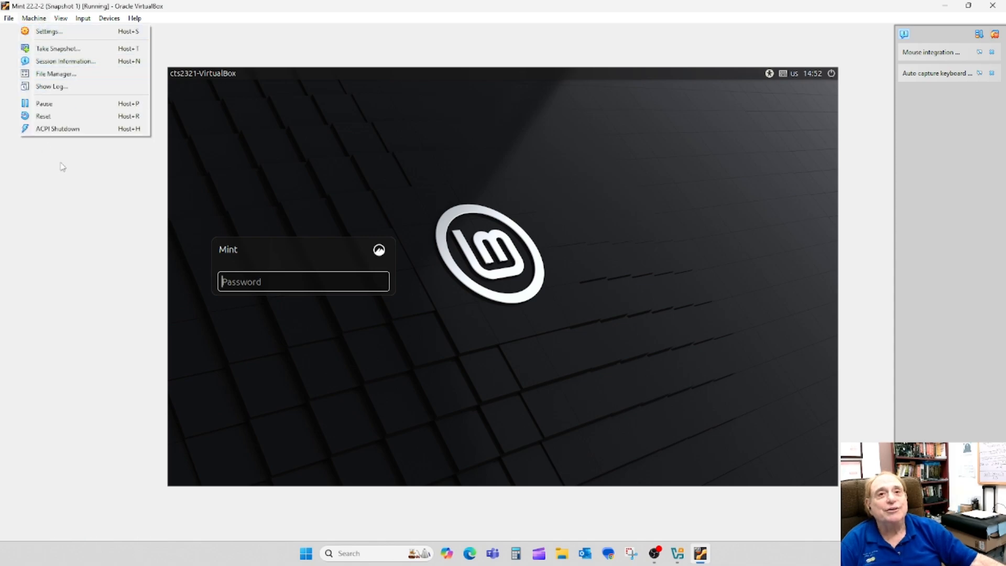
pyautogui.click(62, 108)
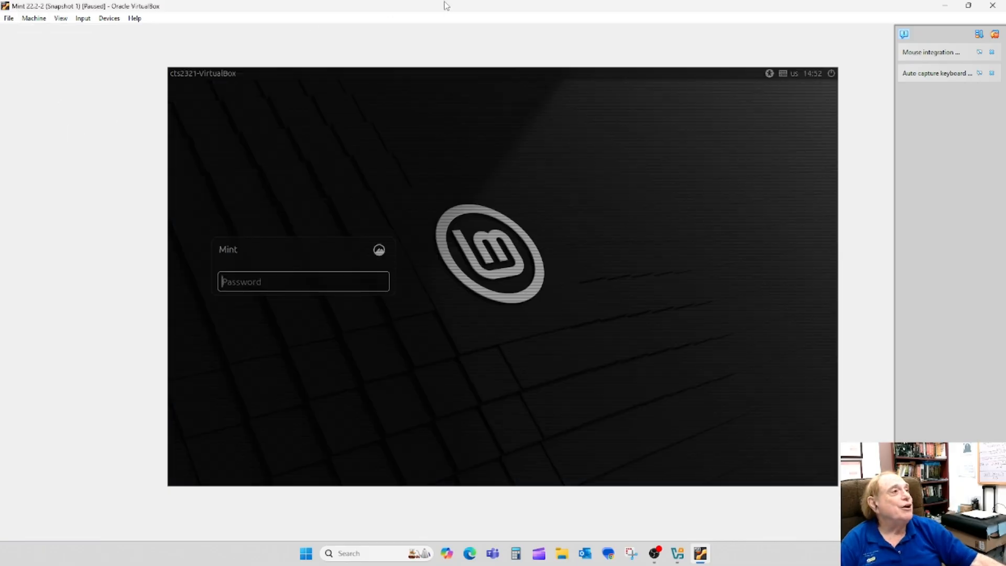
pyautogui.click(993, 6)
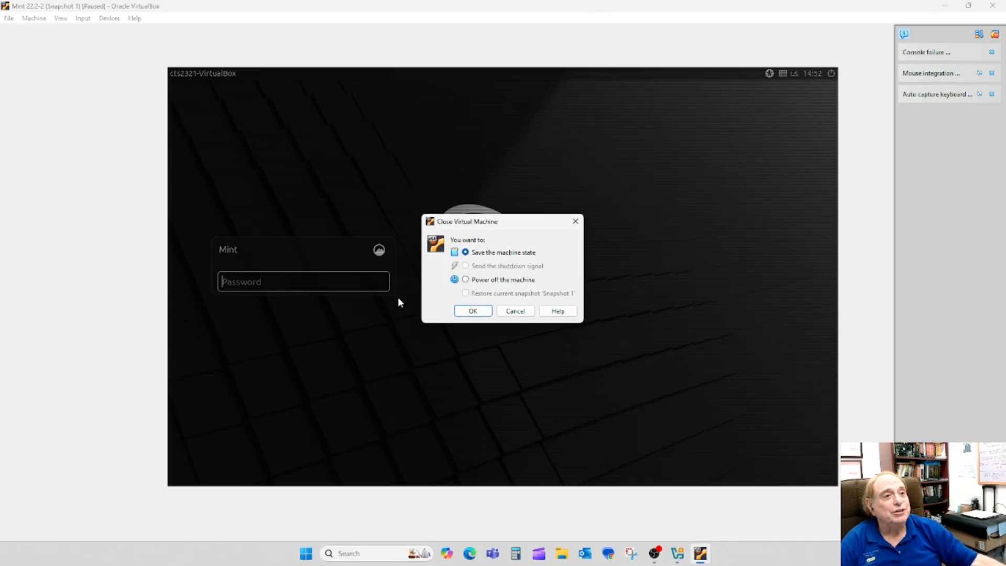
pyautogui.click(465, 280)
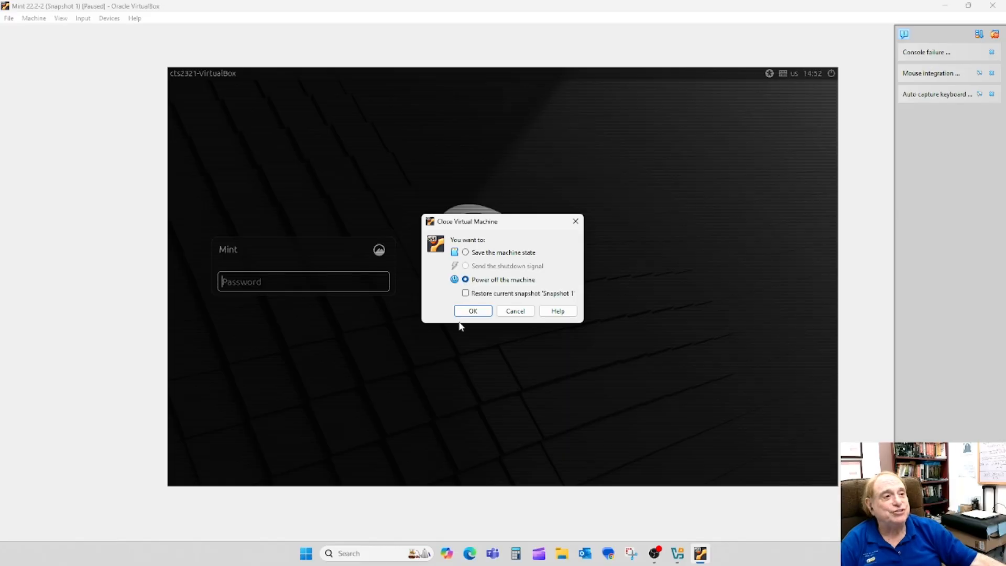
pyautogui.click(470, 312)
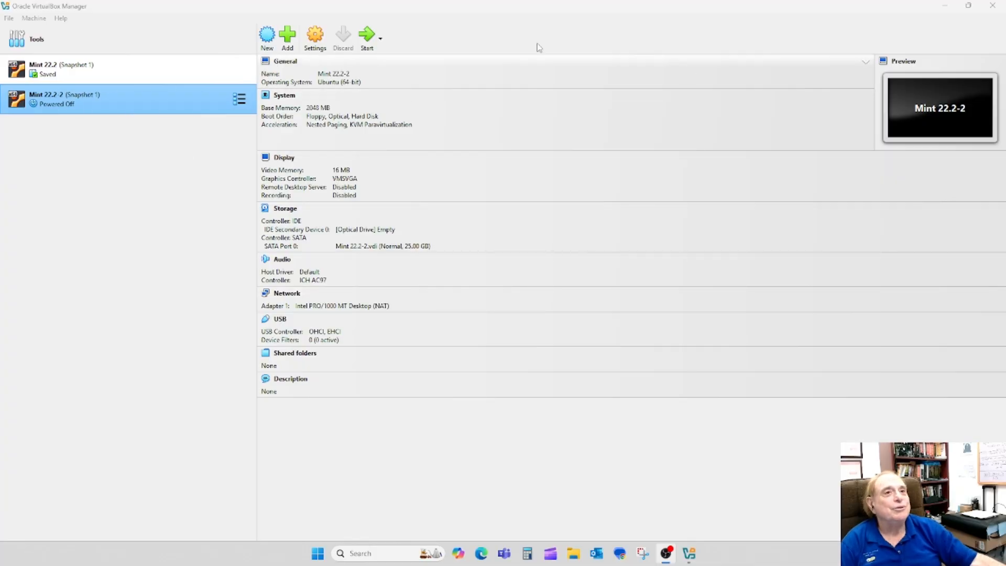
# Step: Close the VirtualBox Manager window
pyautogui.click(991, 8)
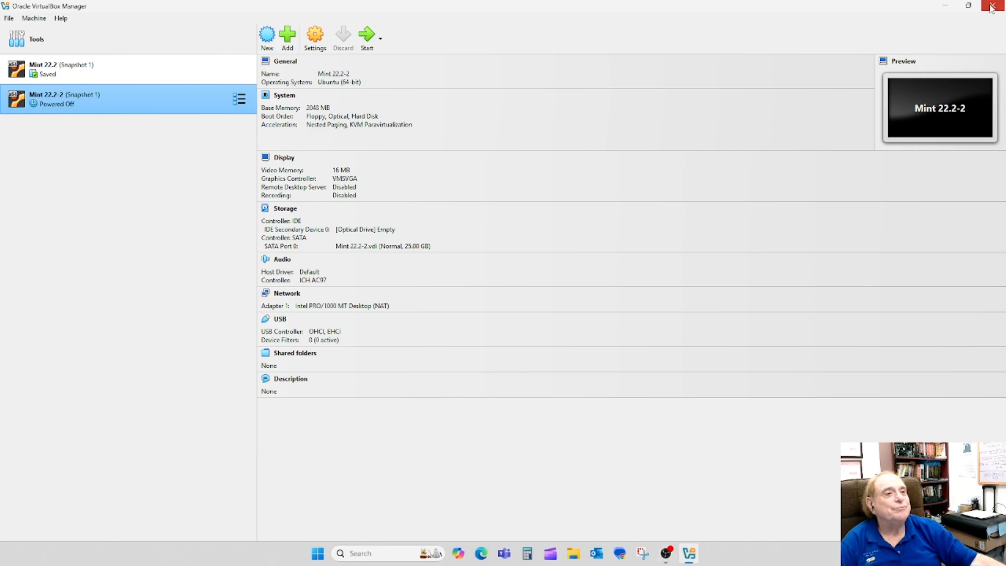
pyautogui.click(991, 8)
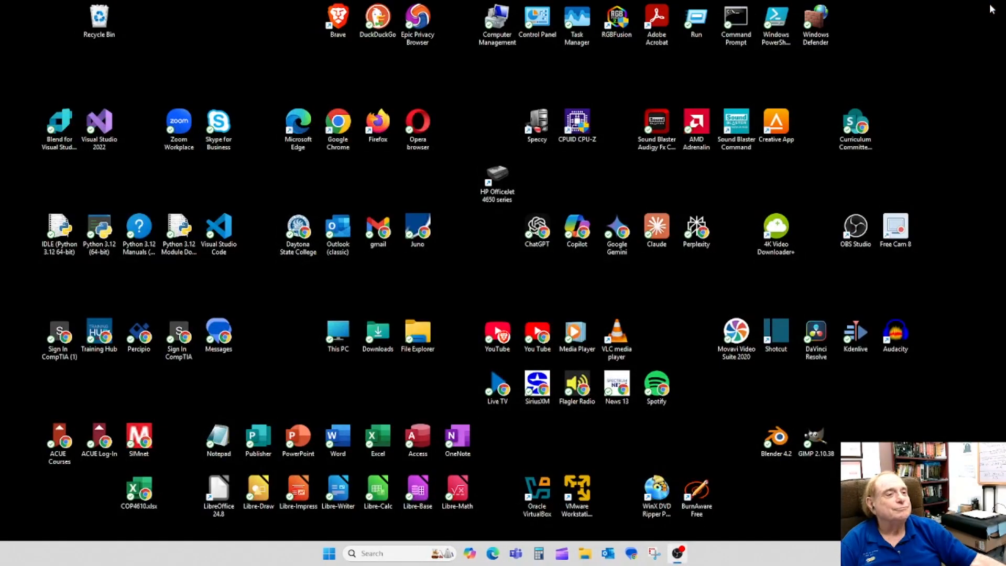